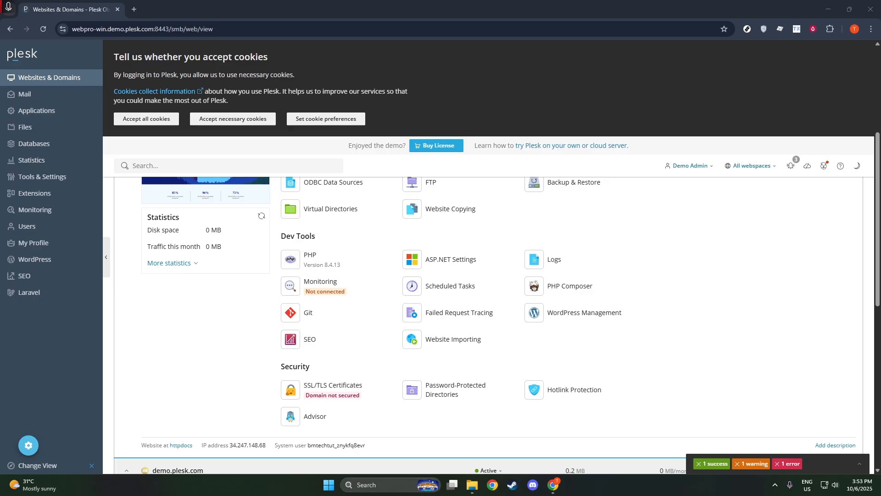
- Open the mail settings of the demo.plesk.com domain
scroll(331, 298, "up", 4)
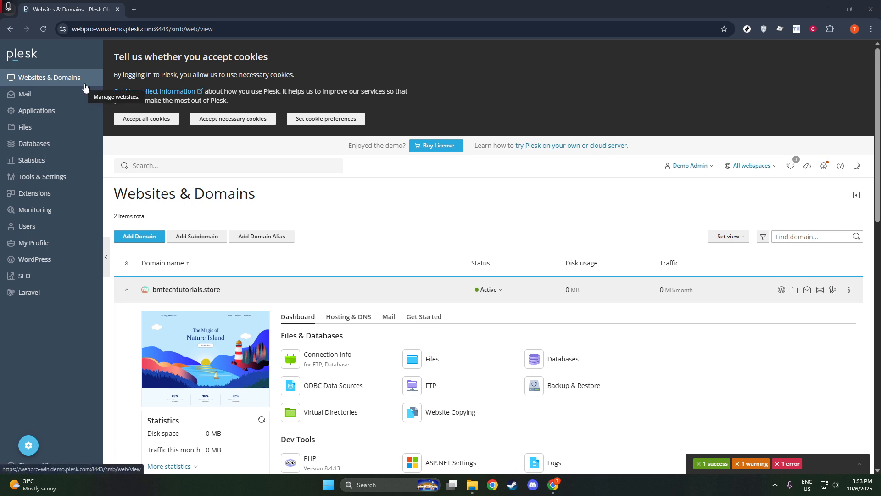
scroll(150, 295, "down", 1)
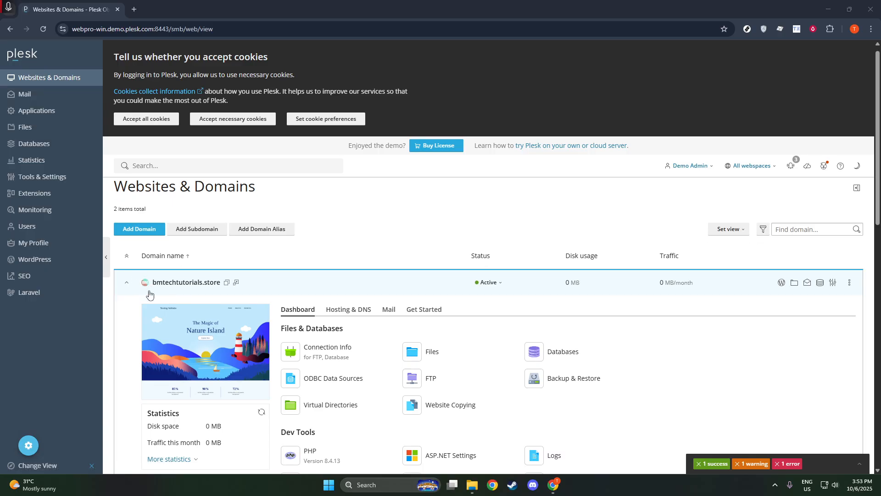
scroll(151, 295, "down", 5)
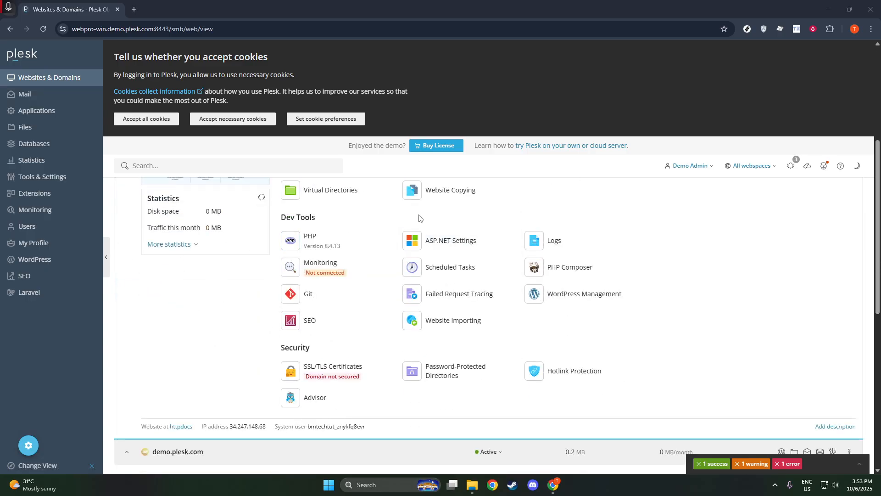
scroll(390, 227, "down", 1)
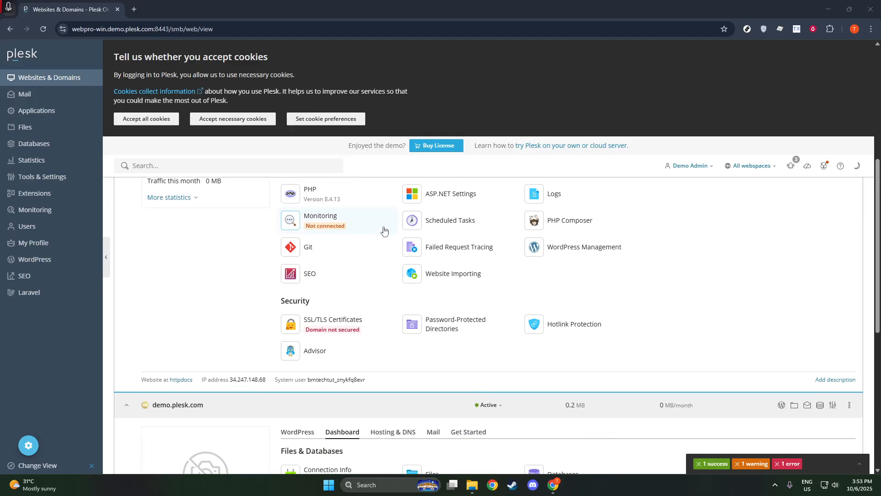
scroll(384, 229, "down", 4)
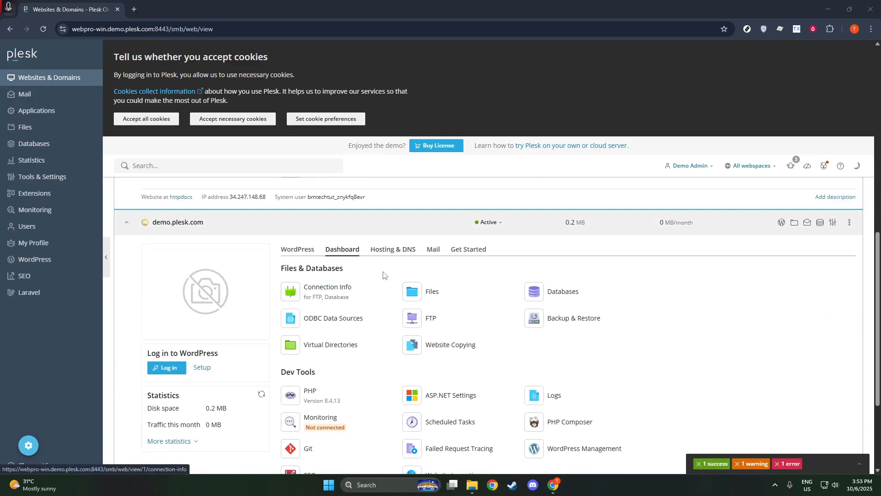
left_click(431, 251)
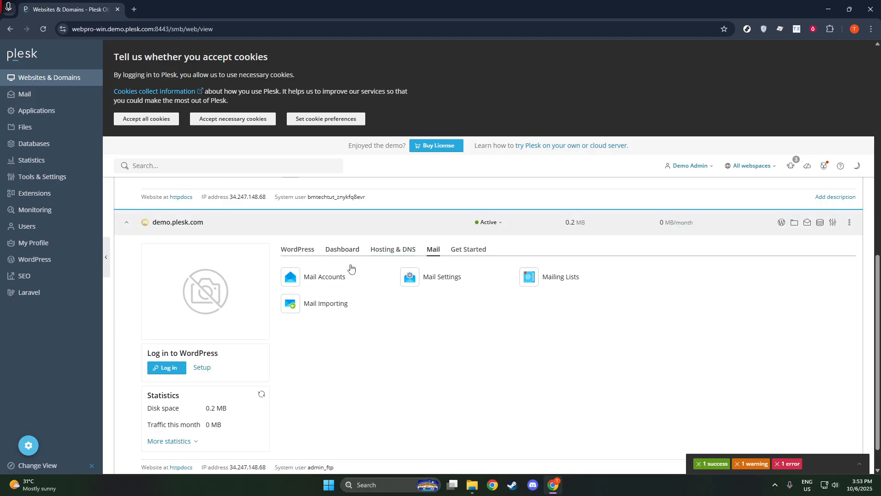
left_click(465, 283)
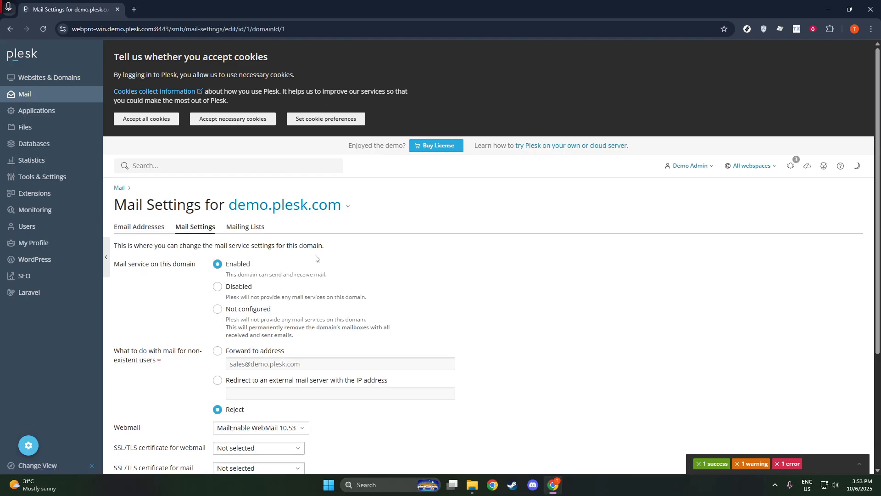
- Save the demo.plesk.com mail settings with DKIM signing of outgoing messages enabled, and go to the domain's email addresses
scroll(312, 256, "down", 4)
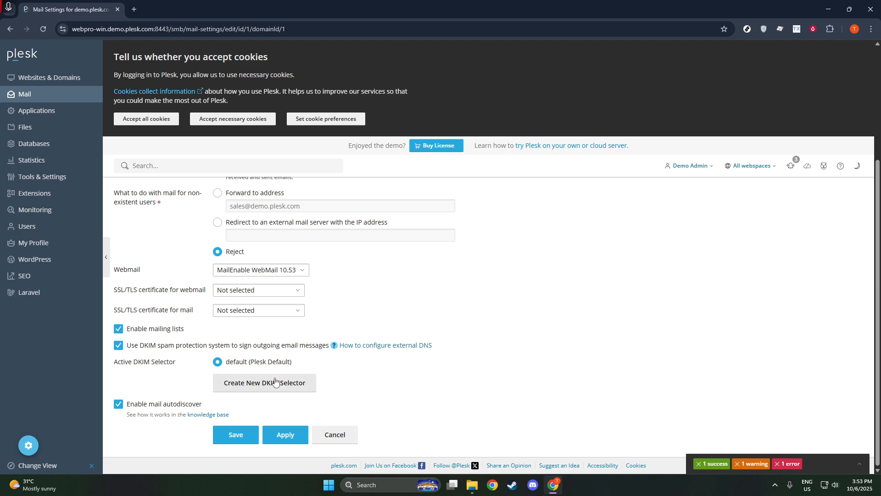
scroll(278, 384, "up", 1)
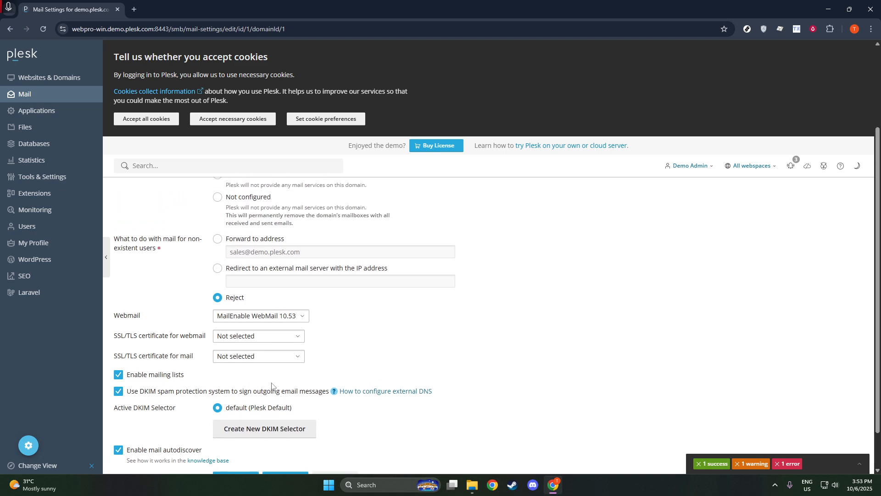
scroll(272, 386, "up", 2)
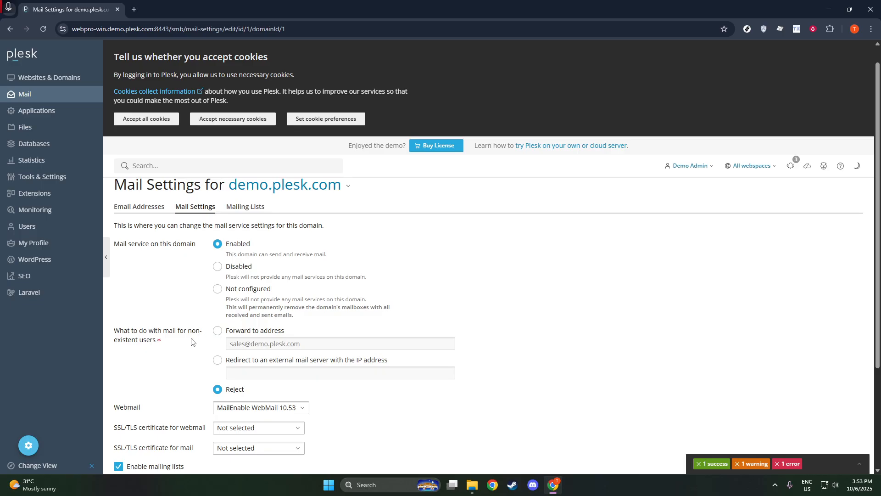
scroll(191, 342, "down", 2)
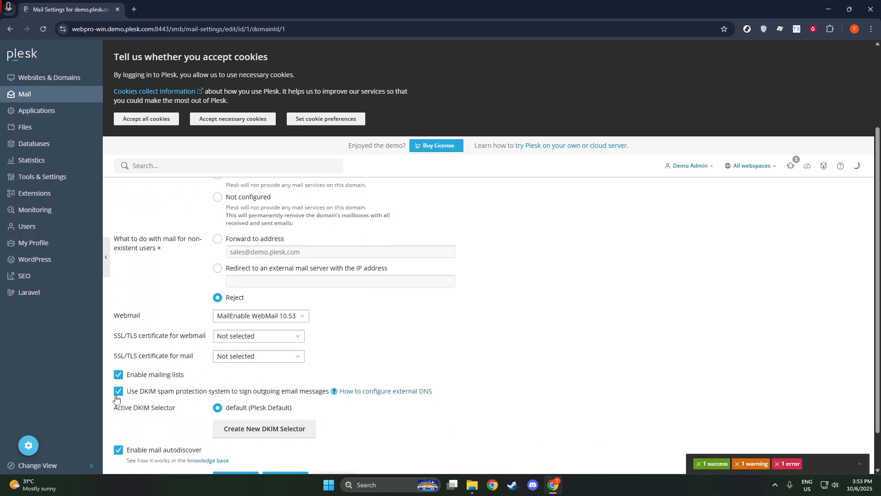
left_click(117, 393)
left_click(117, 393)
scroll(185, 396, "down", 1)
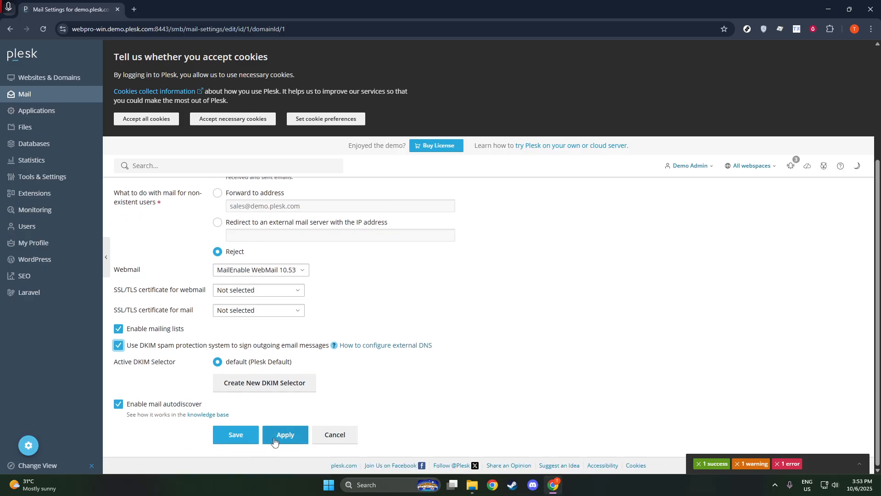
left_click(239, 436)
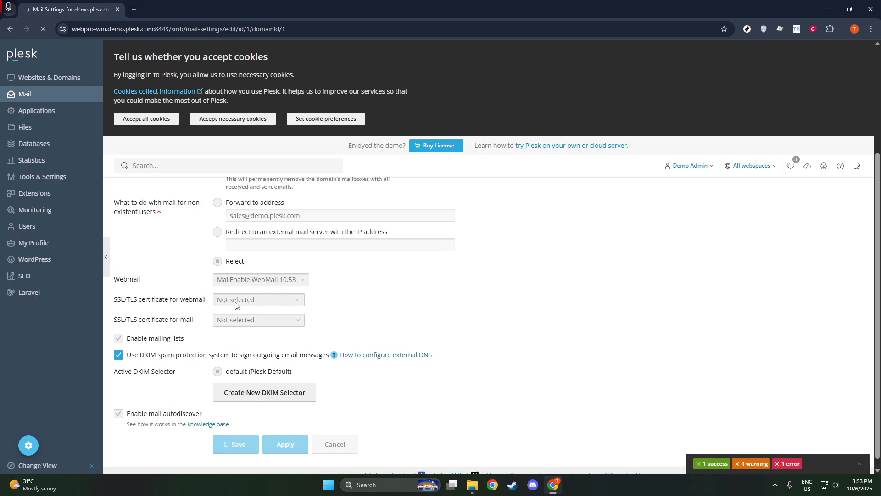
scroll(229, 303, "up", 3)
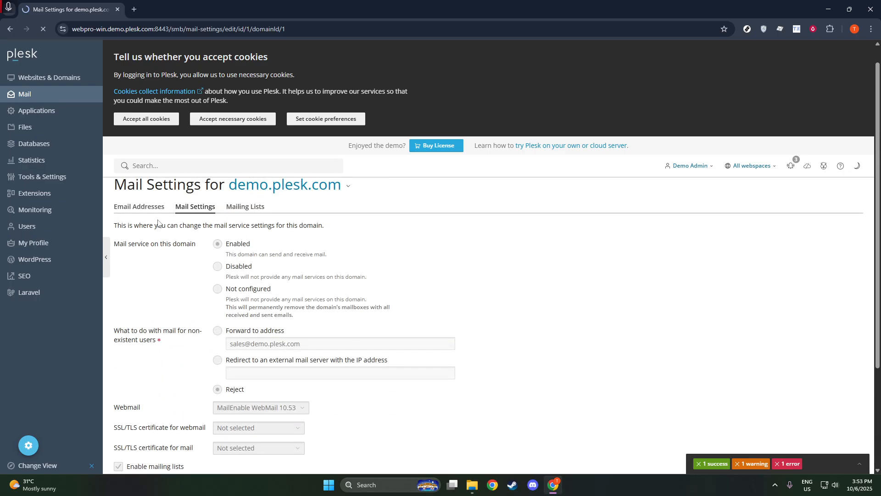
left_click(152, 207)
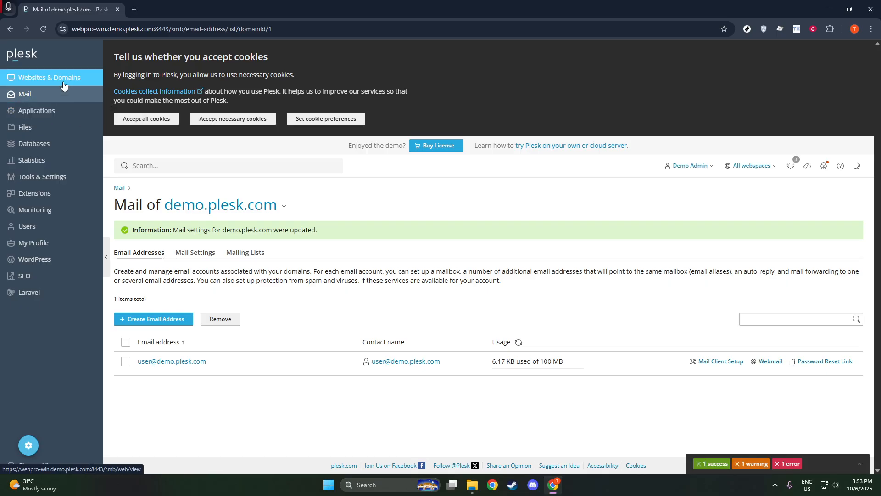
- Open the DNS settings of the demo.plesk.com domain
left_click(64, 85)
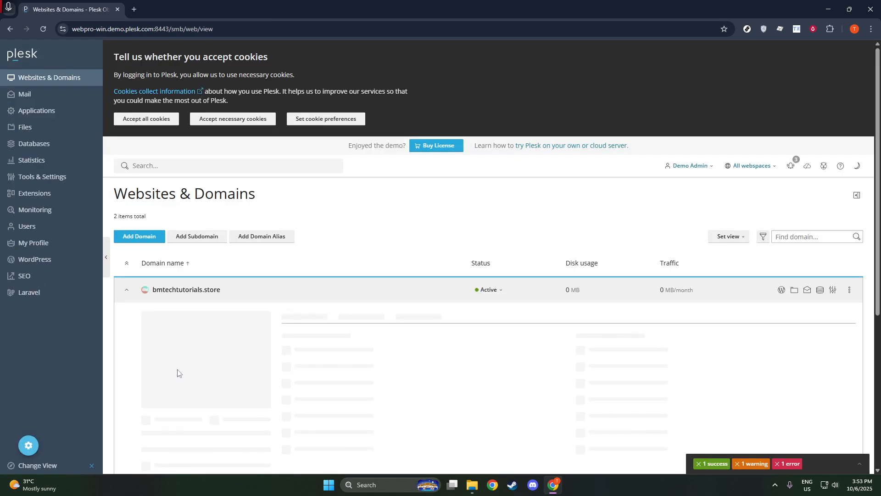
scroll(178, 371, "down", 2)
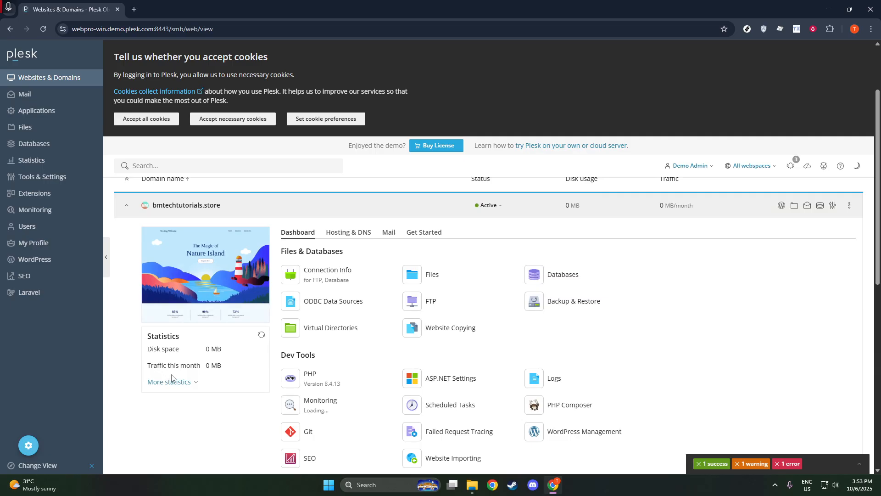
scroll(186, 393, "down", 6)
scroll(187, 396, "down", 2)
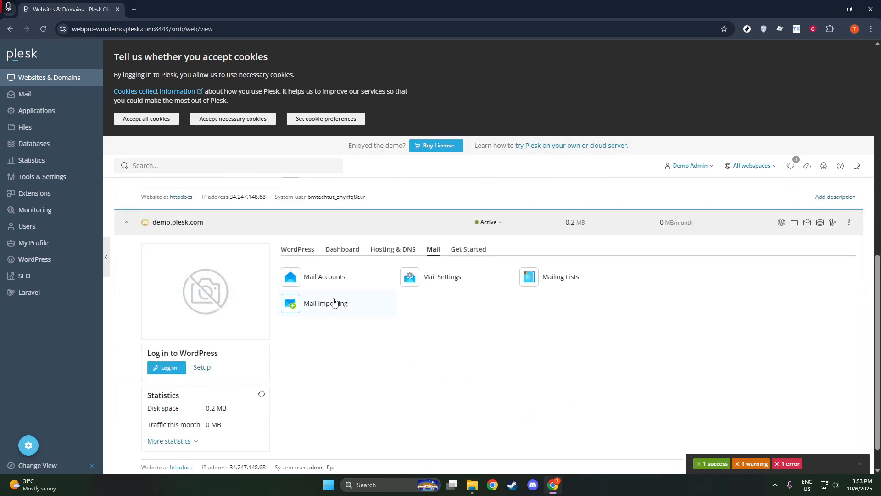
left_click(384, 252)
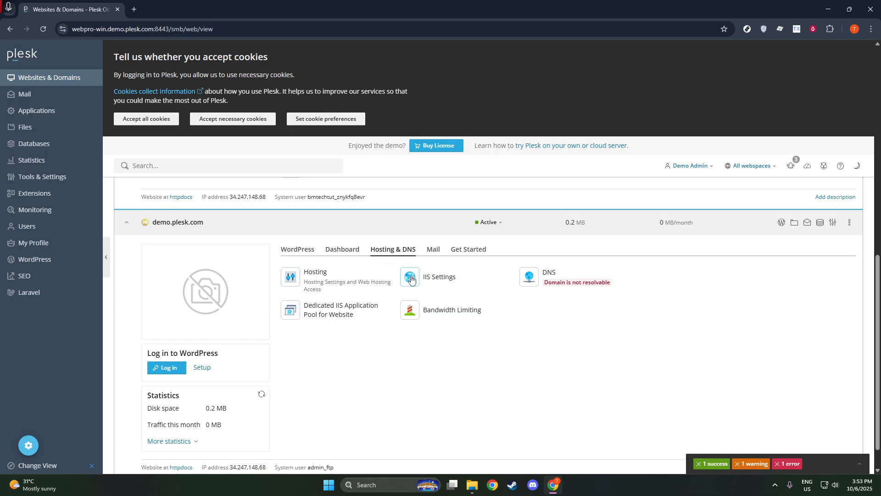
left_click(542, 284)
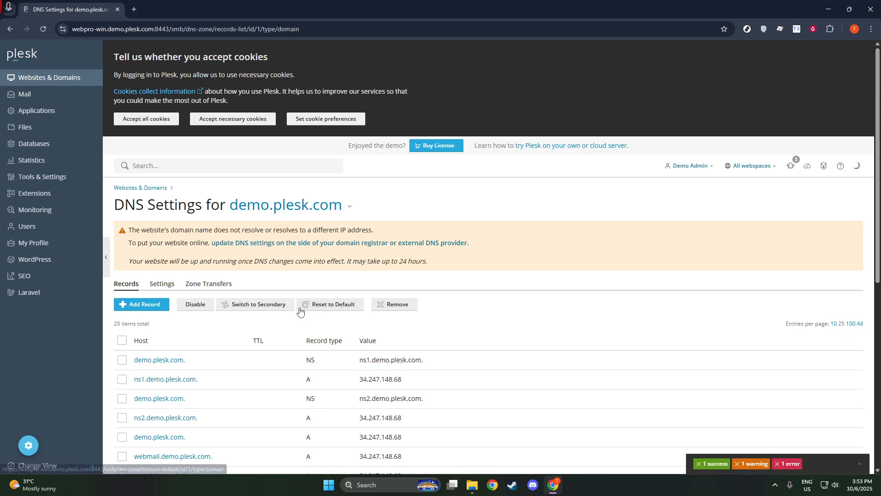
- Start adding a DNS record to the demo.plesk.com zone and set its record type to TXT
scroll(211, 316, "down", 1)
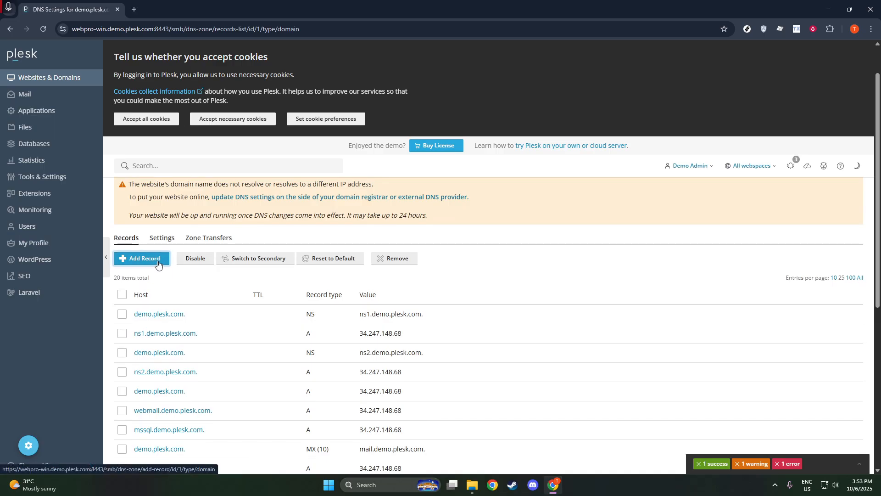
left_click(158, 262)
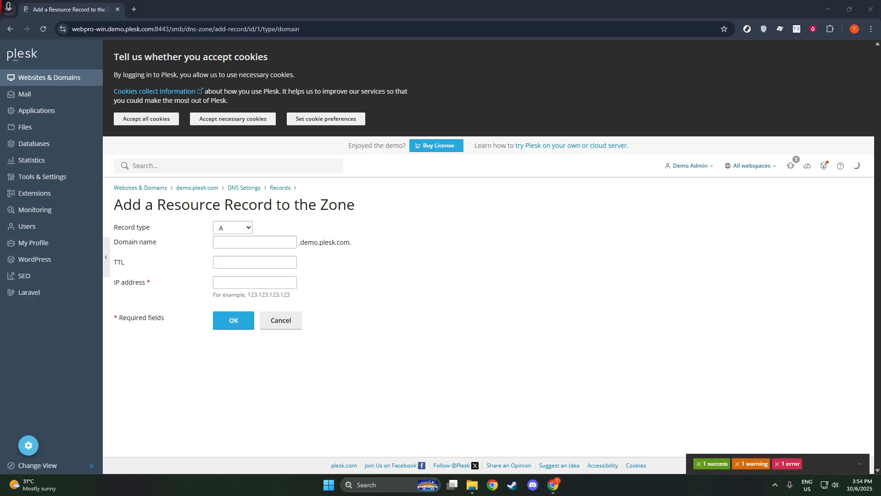
left_click(227, 227)
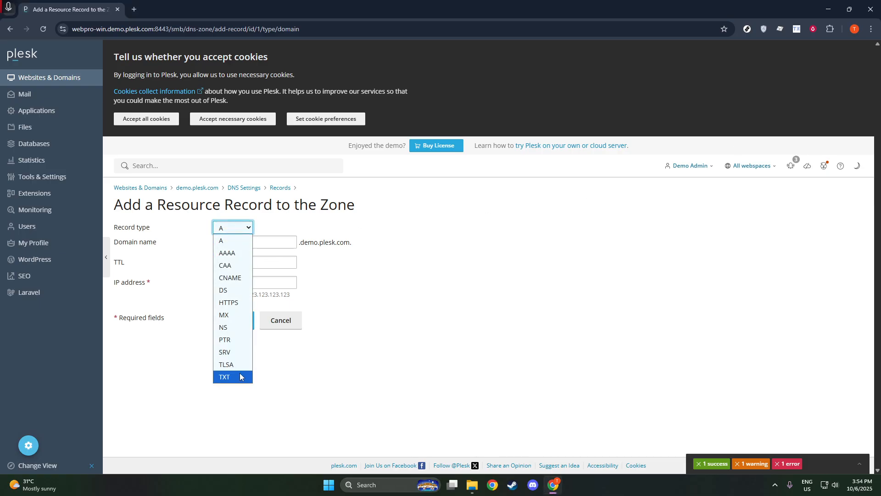
left_click(240, 378)
- Set the new TXT record's domain name to test and its TTL to 14400
left_click(255, 247)
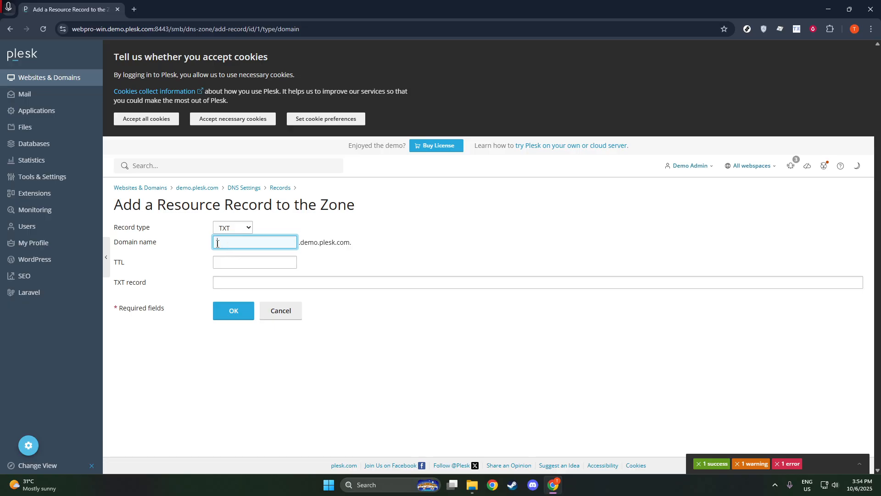
type("TEST")
left_click_drag(235, 244, 178, 256)
type("test")
left_click(238, 262)
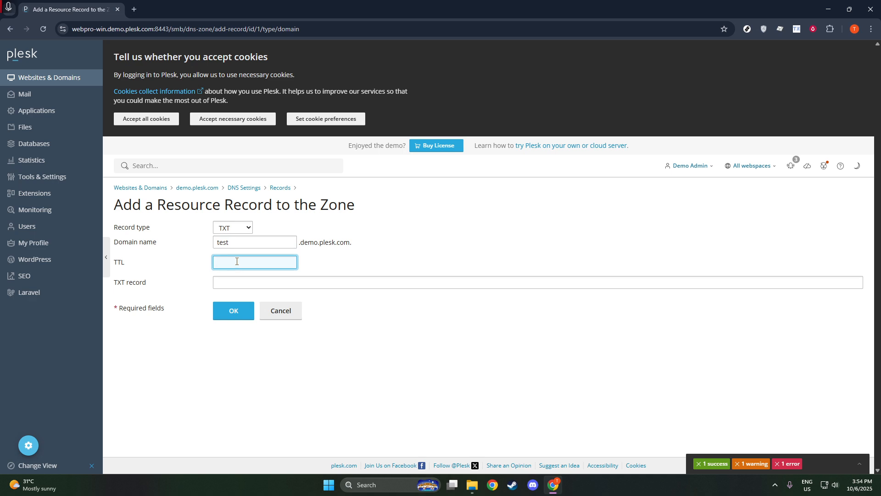
type("14400")
left_click(247, 284)
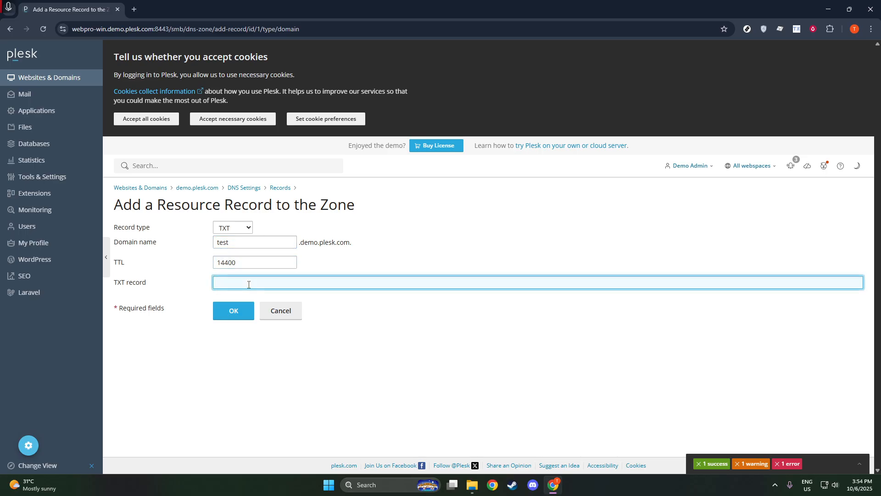